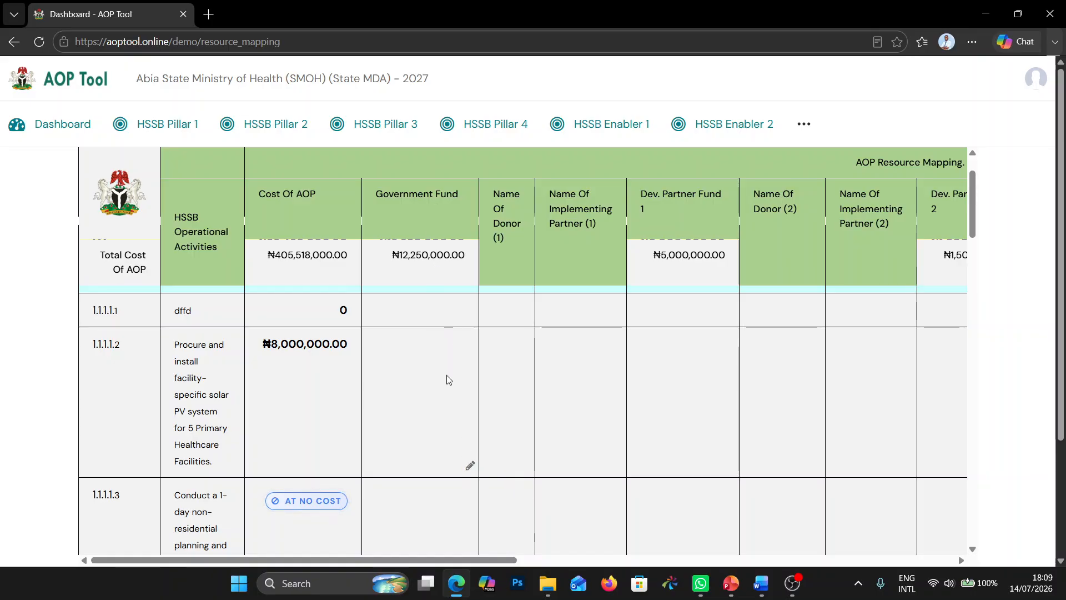
Open the funding entry for activity 1.1.1.1.2 and set its government fund amount to 5000000.
{"action": "left_click", "coordinate": [471, 468]}
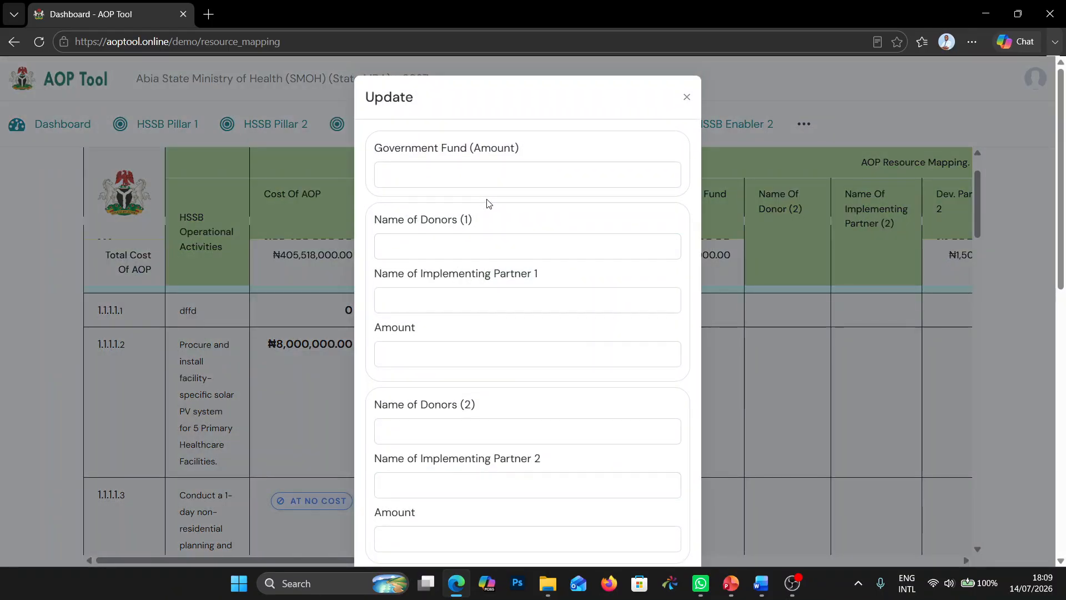
{"action": "left_click", "coordinate": [500, 176]}
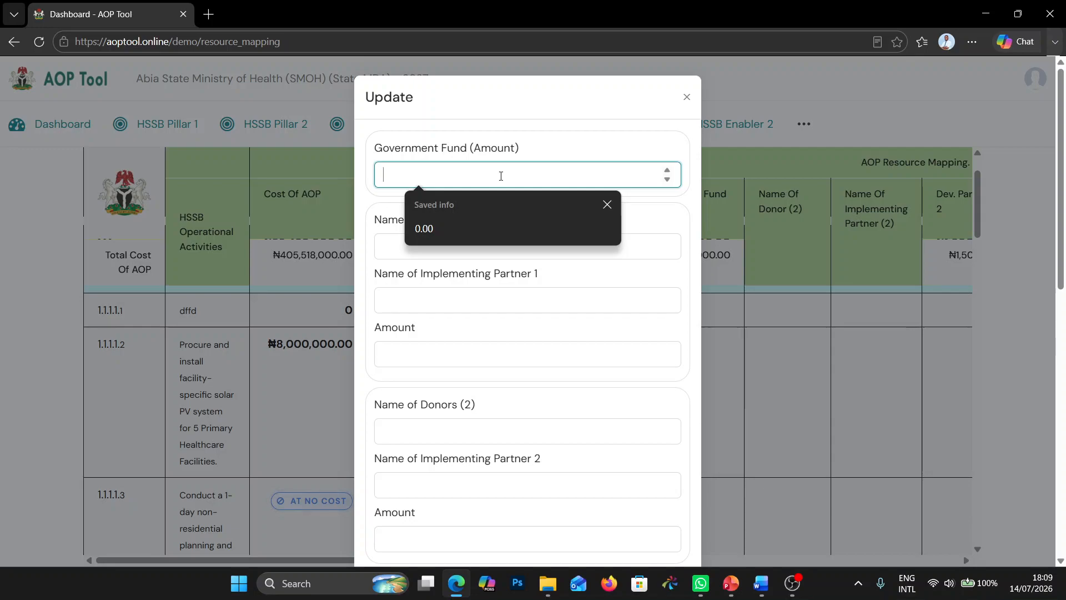
{"action": "type", "text": "5"}
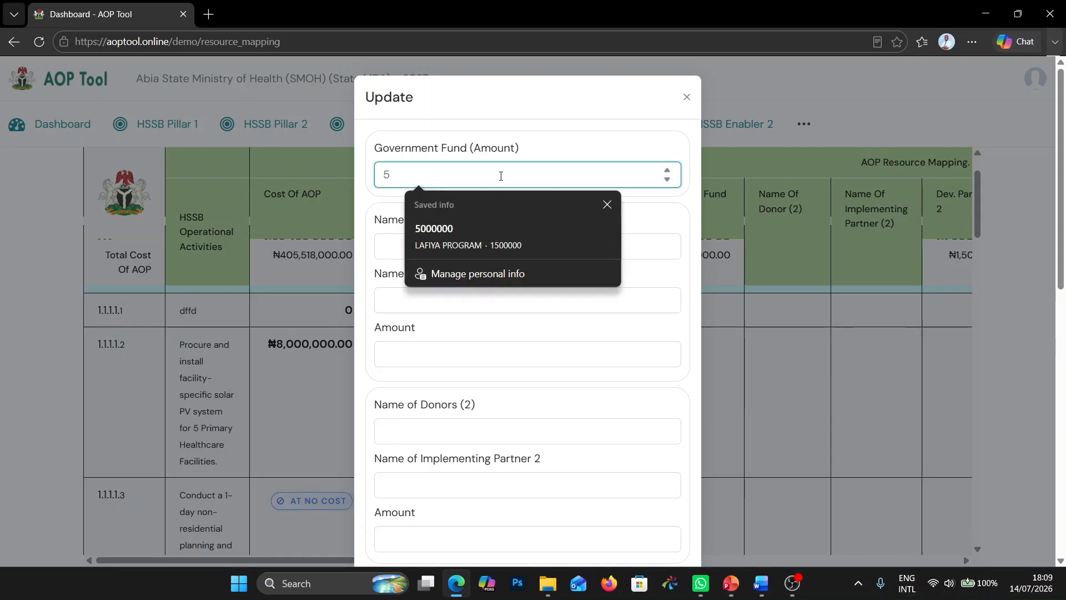
{"action": "type", "text": "000"}
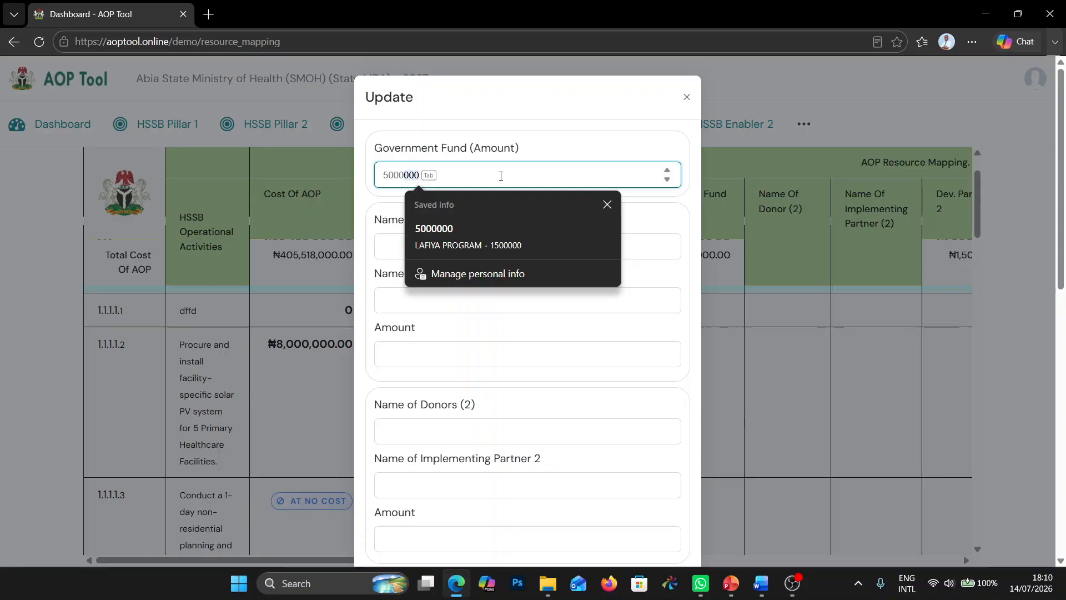
{"action": "type", "text": "000"}
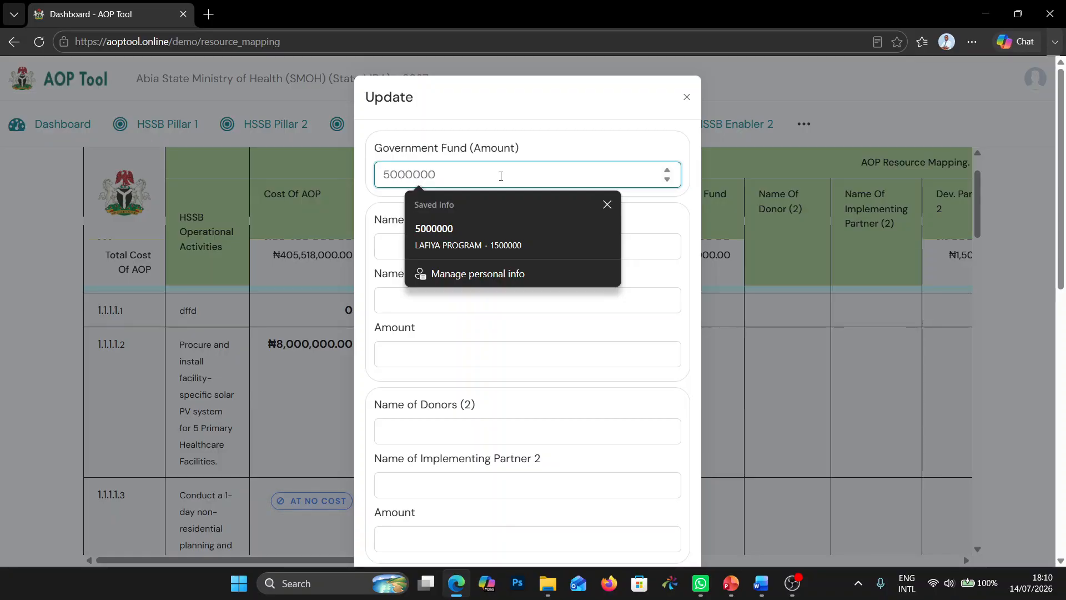
{"action": "left_click", "coordinate": [379, 212]}
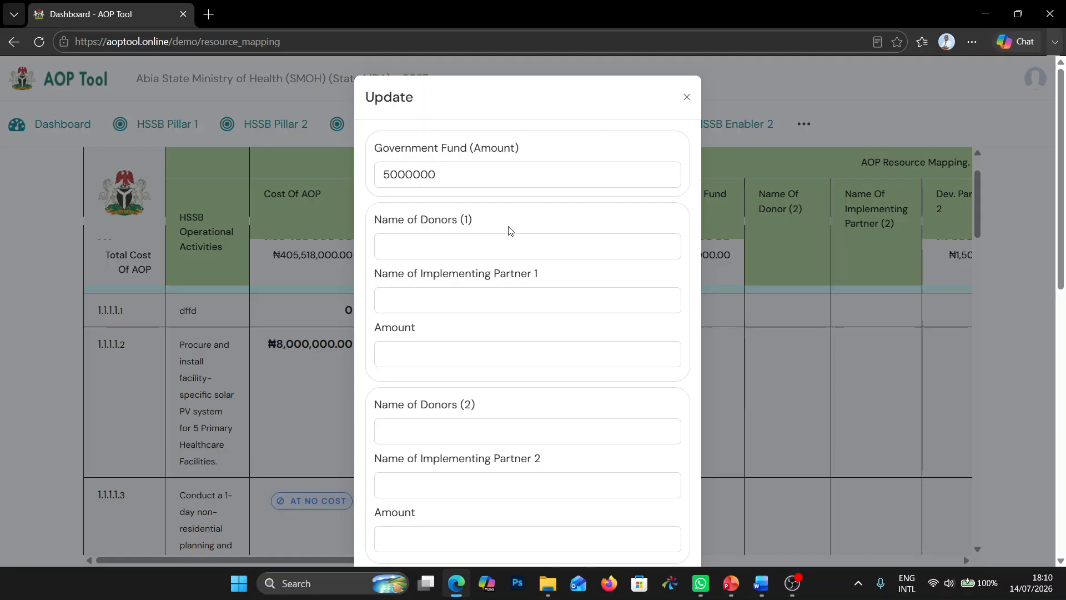
Choose FCDO as the first donor for the activity.
{"action": "left_click", "coordinate": [519, 249]}
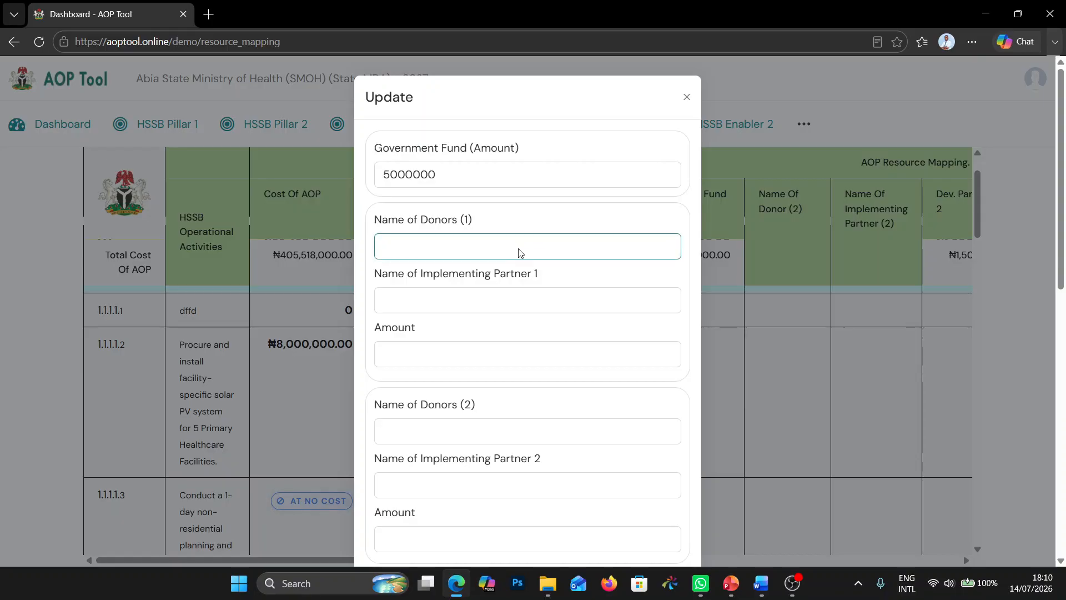
{"action": "left_click", "coordinate": [533, 272]}
{"action": "left_click", "coordinate": [528, 242]}
{"action": "left_click", "coordinate": [534, 266]}
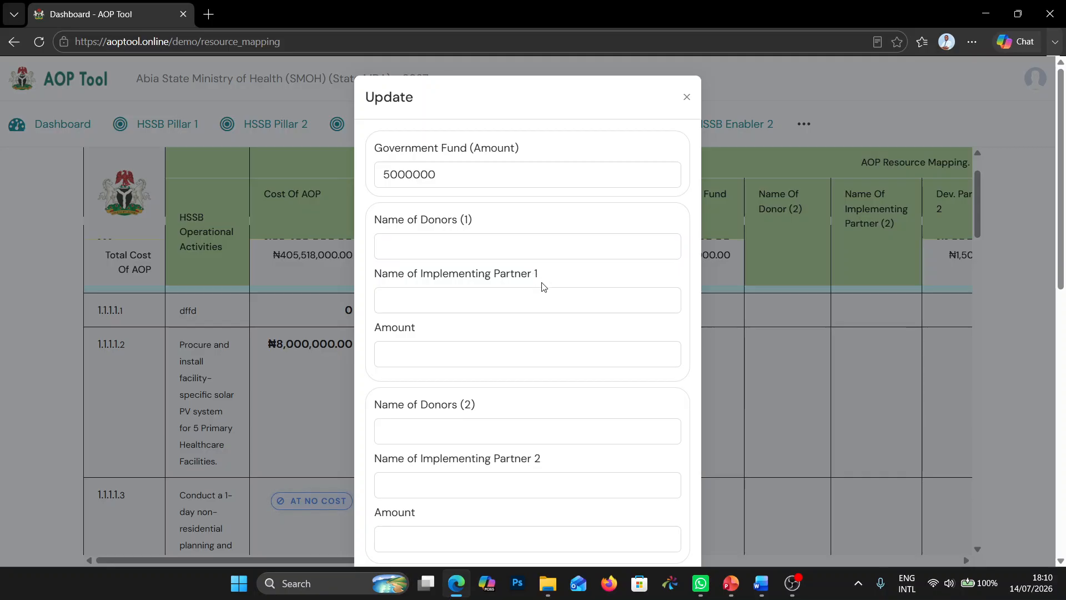
{"action": "left_click", "coordinate": [540, 289]}
{"action": "left_click", "coordinate": [524, 244]}
{"action": "left_click", "coordinate": [524, 250]}
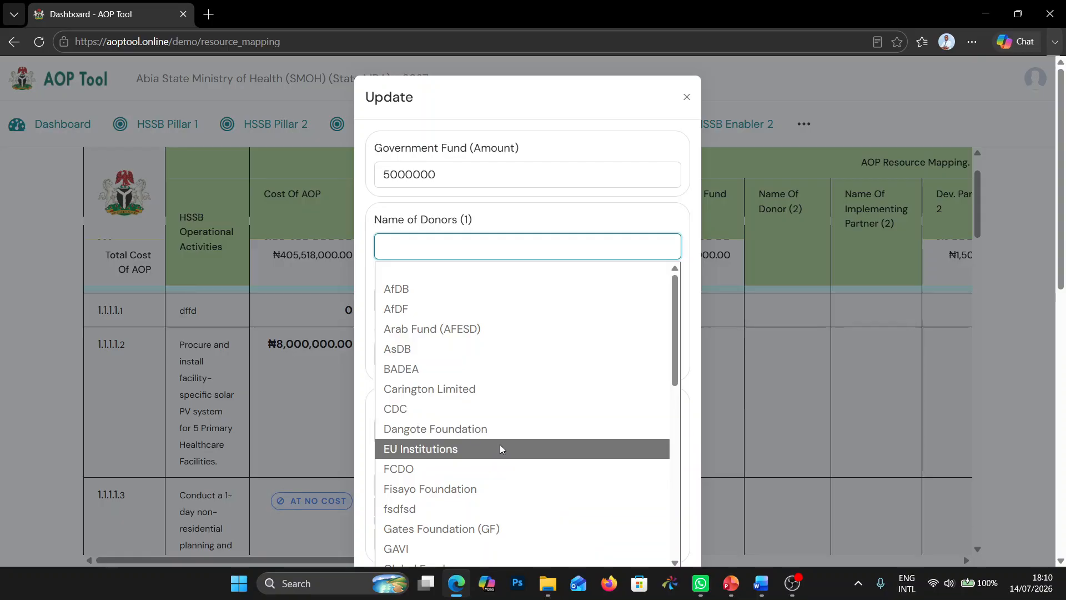
{"action": "left_click", "coordinate": [494, 470]}
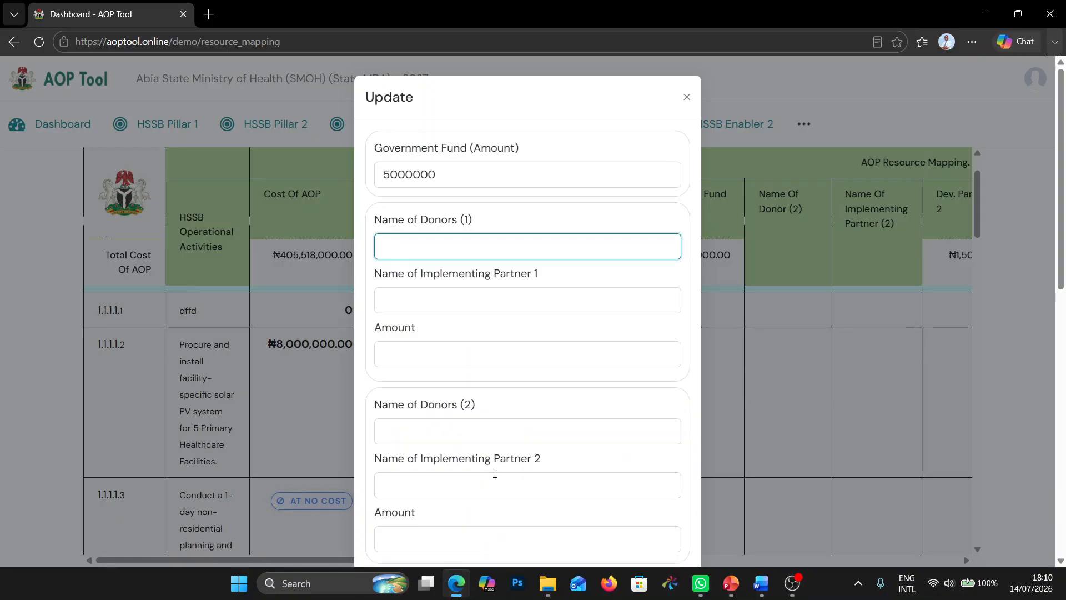
Enter LAFIYA PROGRAM as the name of implementing partner 1.
{"action": "left_click", "coordinate": [492, 297]}
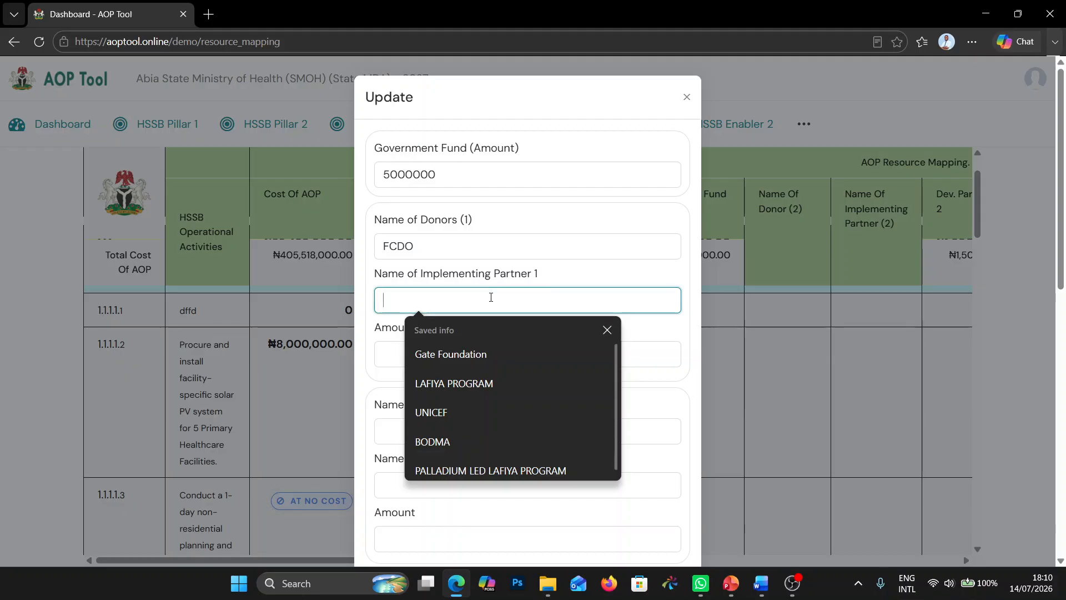
{"action": "type", "text": "LAFIYA"}
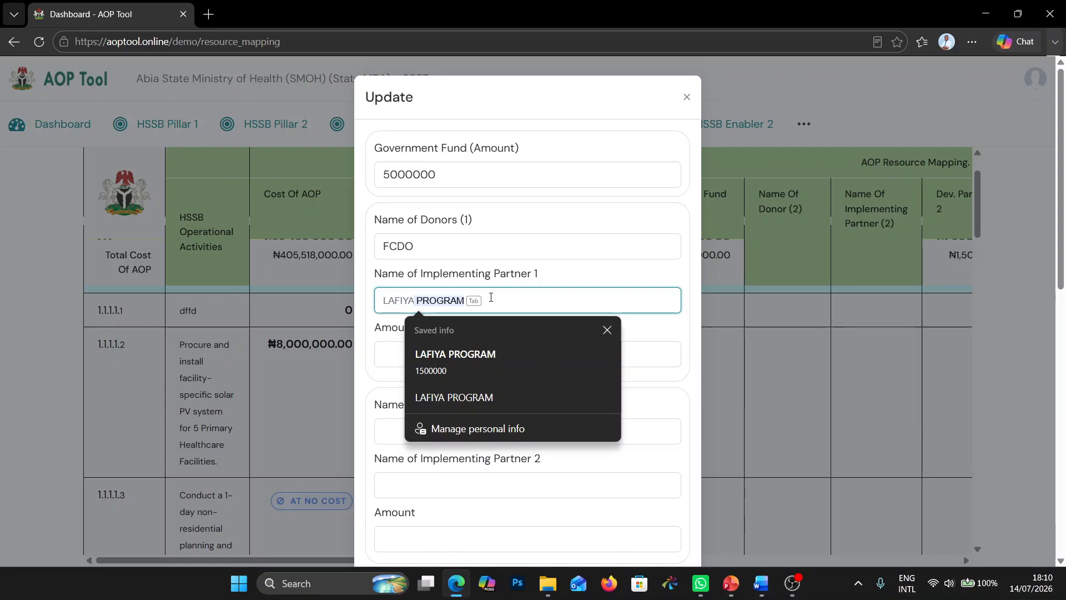
{"action": "type", "text": "PROGR"}
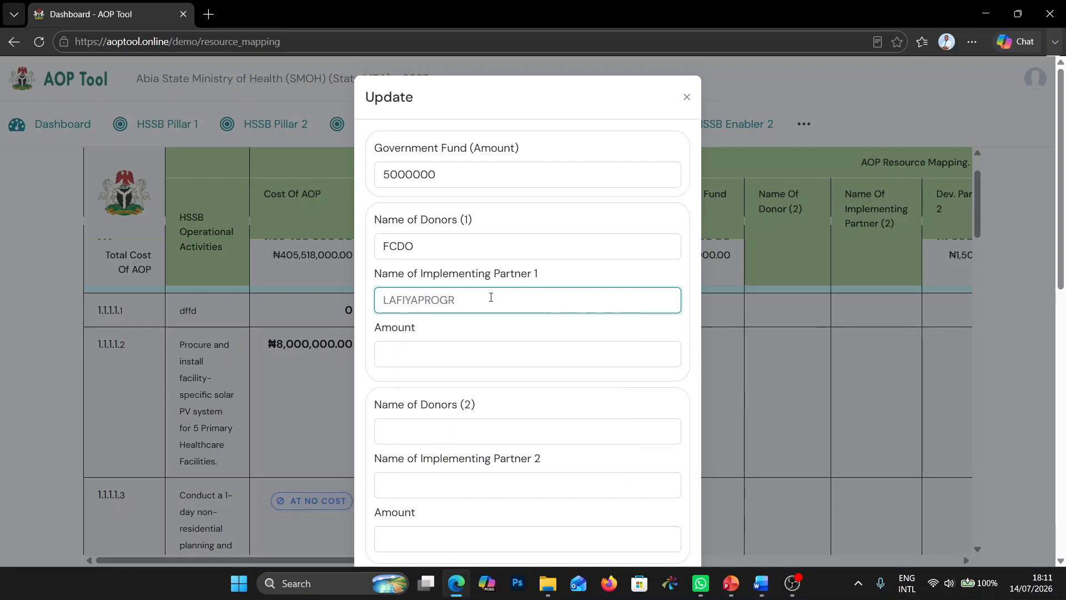
{"action": "type", "text": "AM"}
{"action": "left_click", "coordinate": [419, 301]}
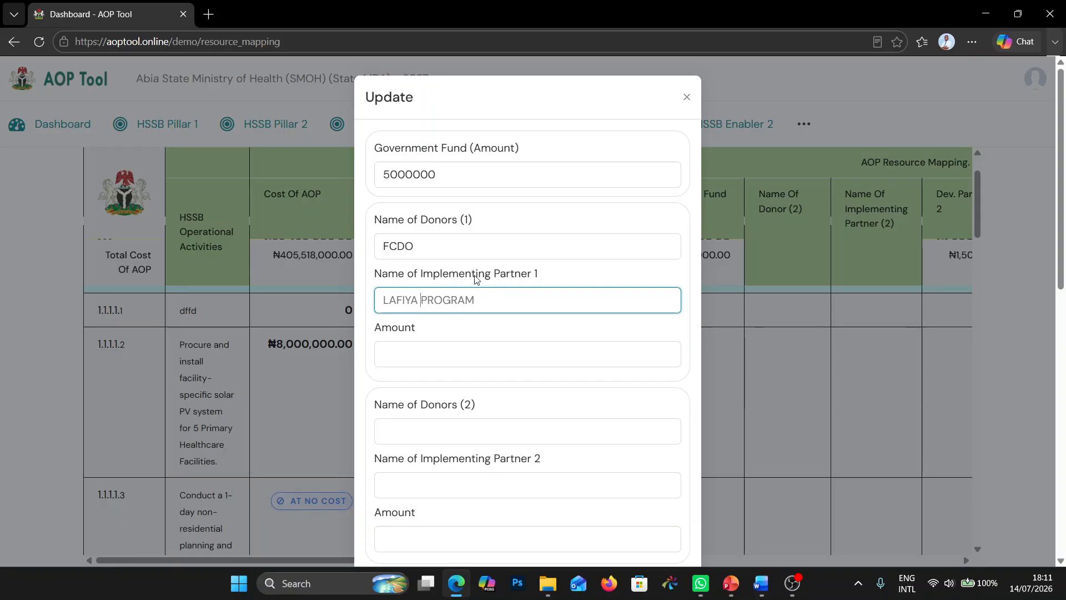
{"action": "left_click", "coordinate": [524, 307]}
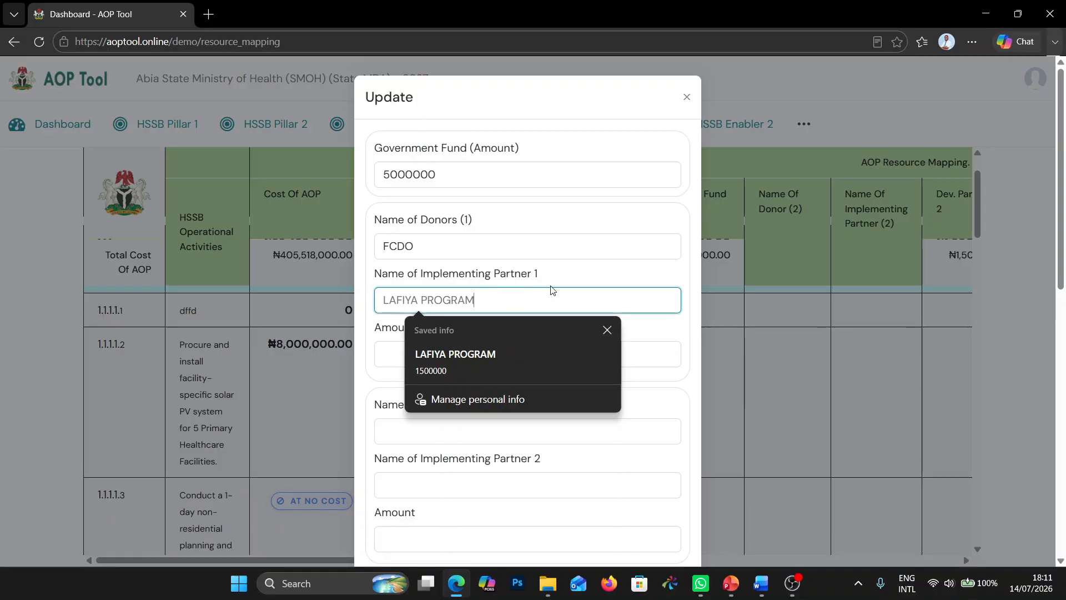
{"action": "left_click", "coordinate": [479, 372]}
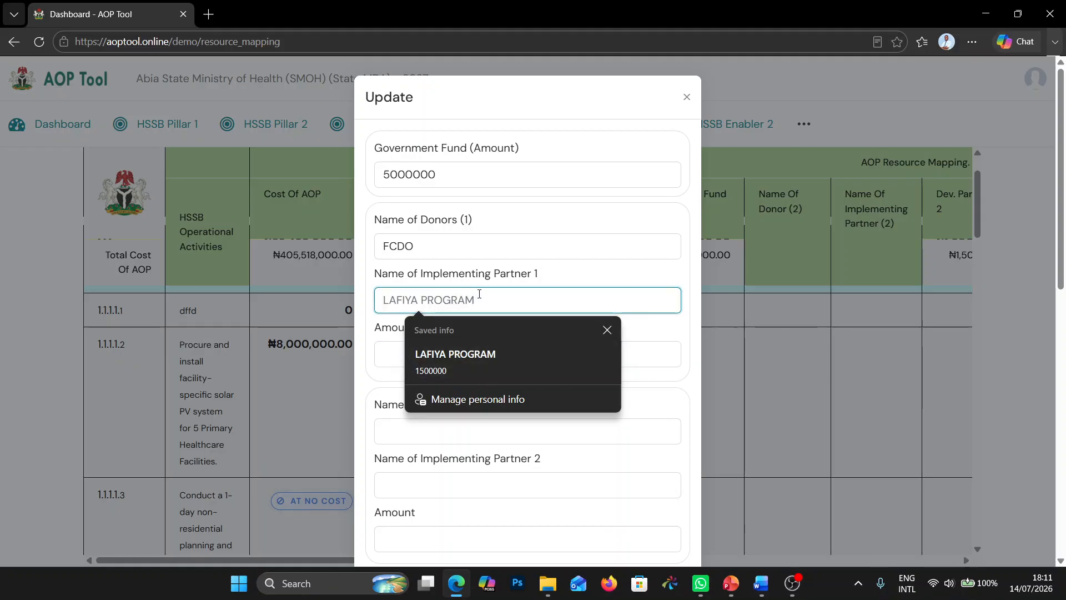
Set the first donor's funding amount to 2000000.
{"action": "left_click", "coordinate": [395, 356]}
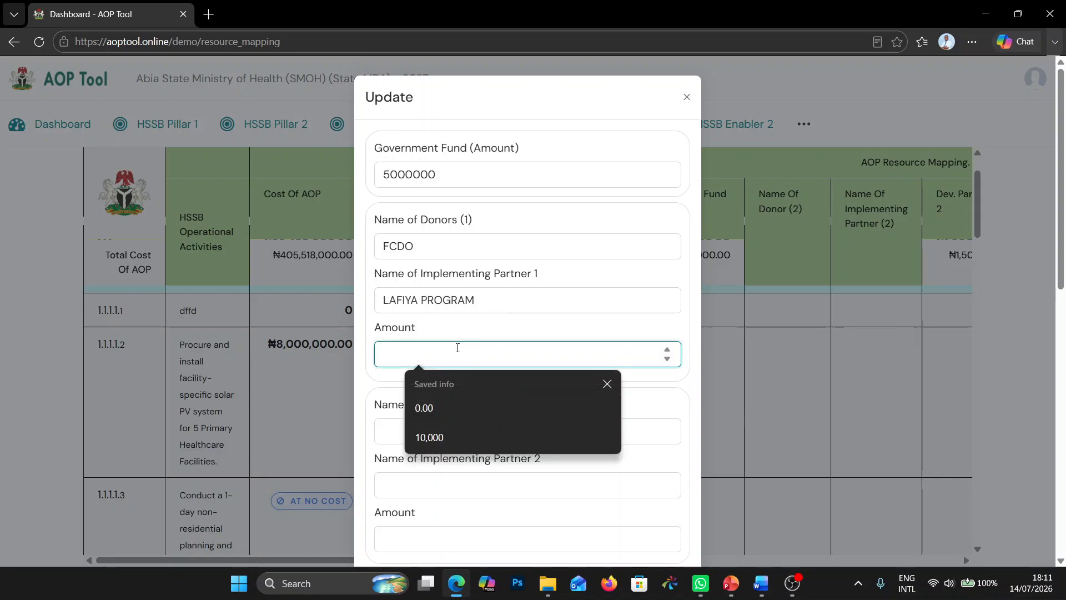
{"action": "type", "text": "2000"}
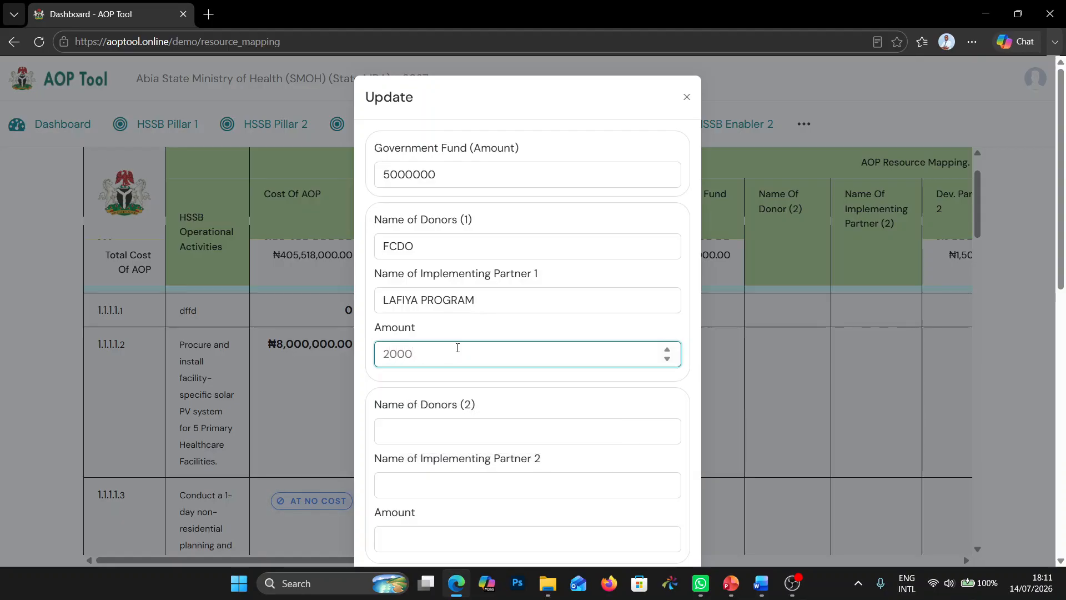
{"action": "type", "text": "000"}
{"action": "left_click", "coordinate": [456, 395]}
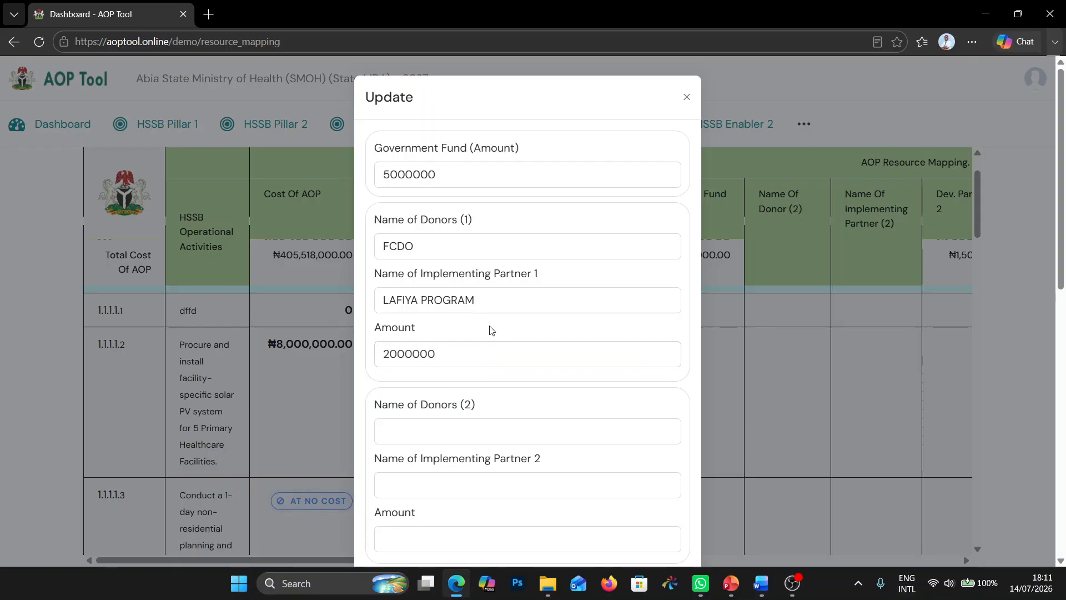
Examine the second donor section, including its donor choices, implementing partner and amount fields, without entering anything.
{"action": "scroll", "coordinate": [507, 339], "scroll_direction": "down", "scroll_amount": 1}
{"action": "left_click", "coordinate": [509, 373]}
{"action": "left_click", "coordinate": [508, 380]}
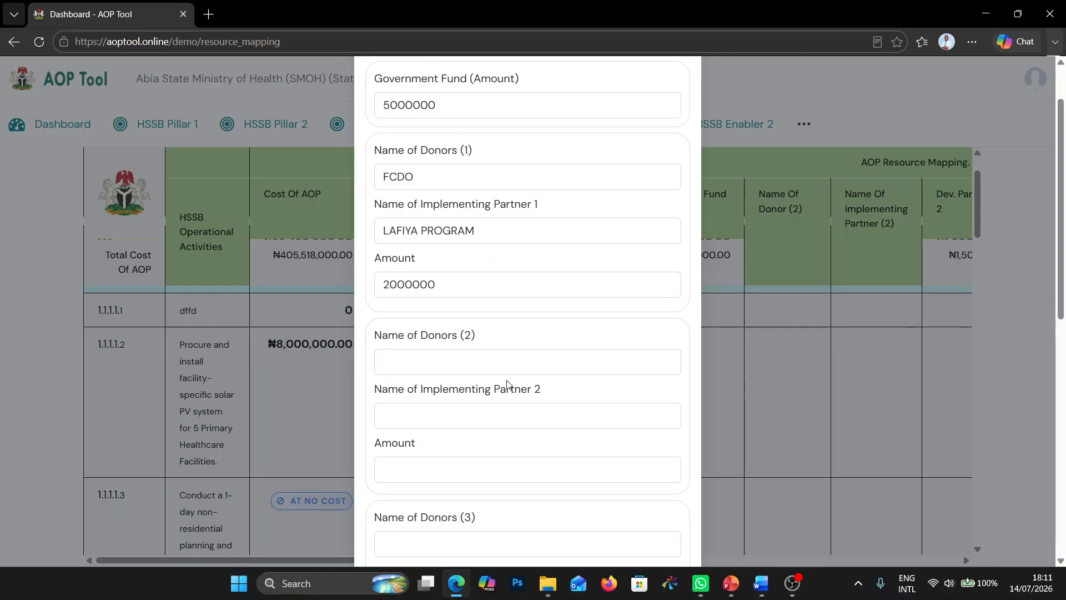
{"action": "left_click", "coordinate": [502, 359]}
{"action": "left_click", "coordinate": [490, 391]}
{"action": "left_click", "coordinate": [488, 365]}
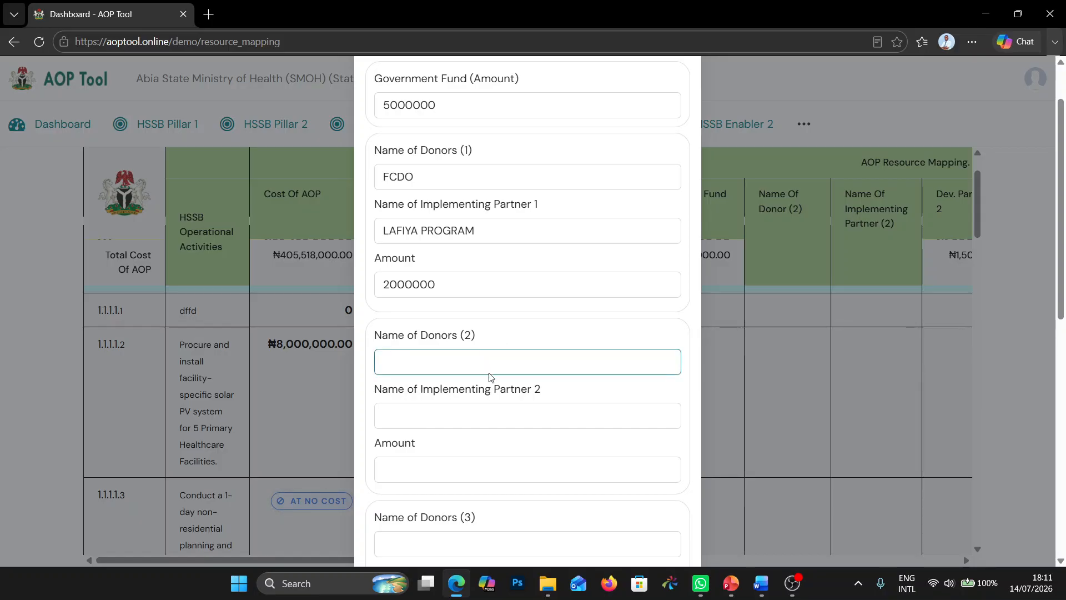
{"action": "left_click", "coordinate": [490, 365]}
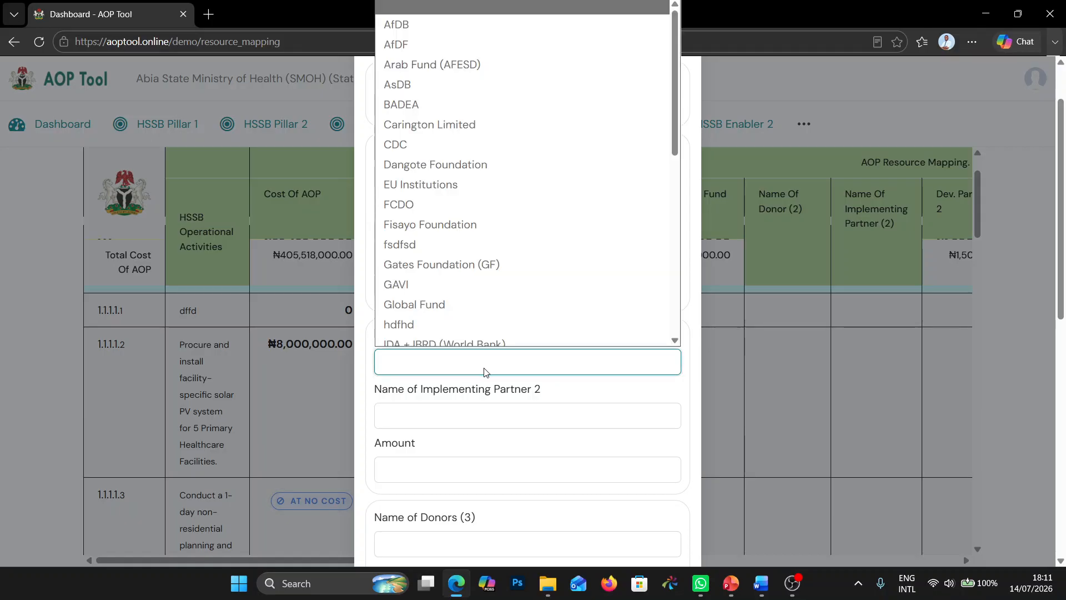
{"action": "left_click", "coordinate": [470, 423]}
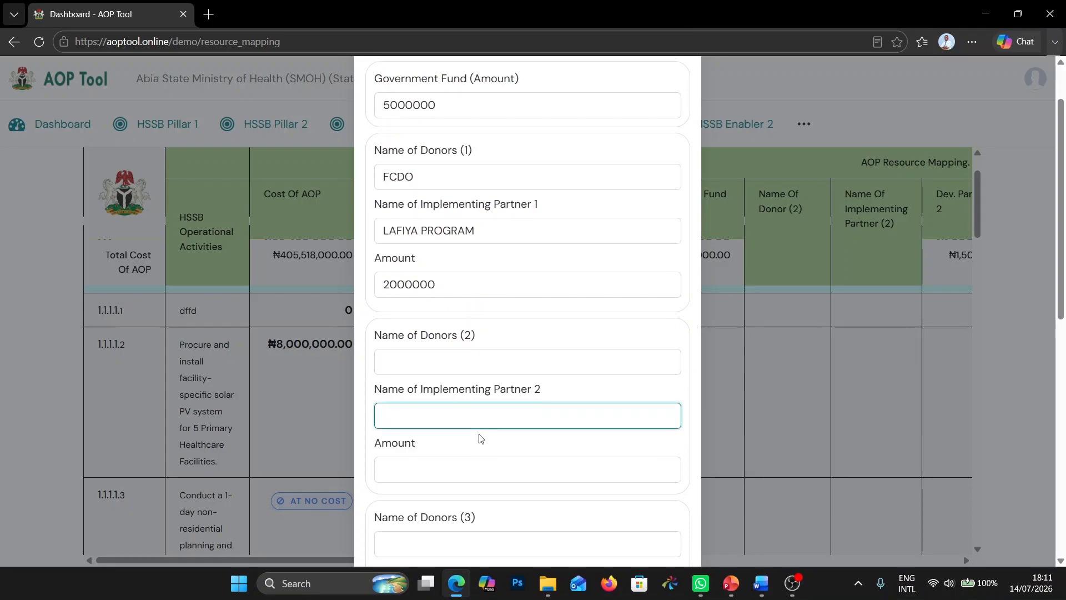
{"action": "left_click", "coordinate": [469, 476]}
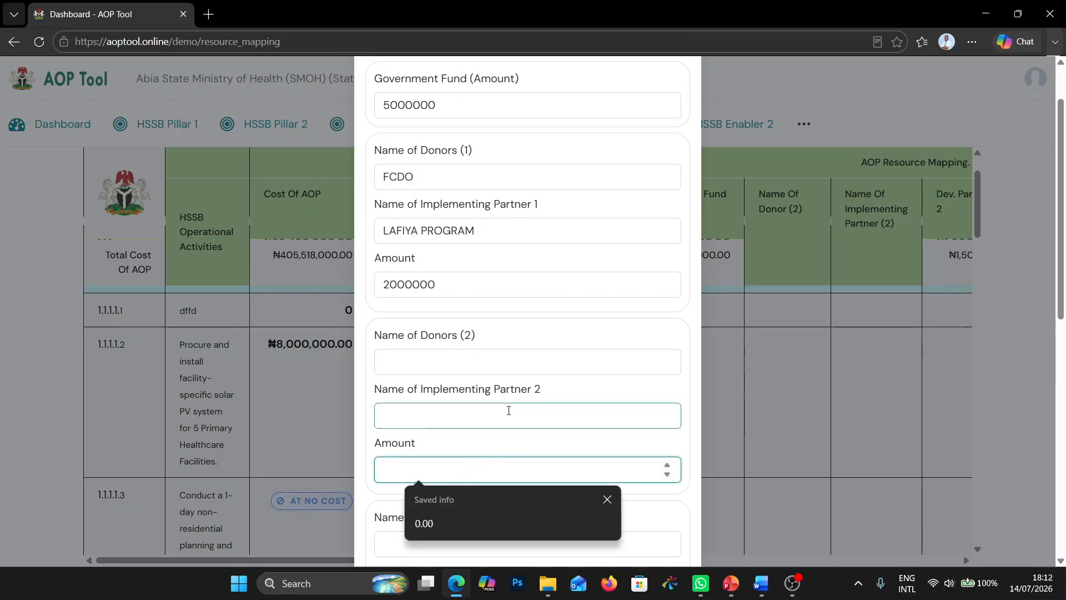
Submit the activity's funding entry with the sections for donors 2 to 5 left blank.
{"action": "scroll", "coordinate": [508, 412], "scroll_direction": "down", "scroll_amount": 7}
{"action": "scroll", "coordinate": [508, 413], "scroll_direction": "down", "scroll_amount": 2}
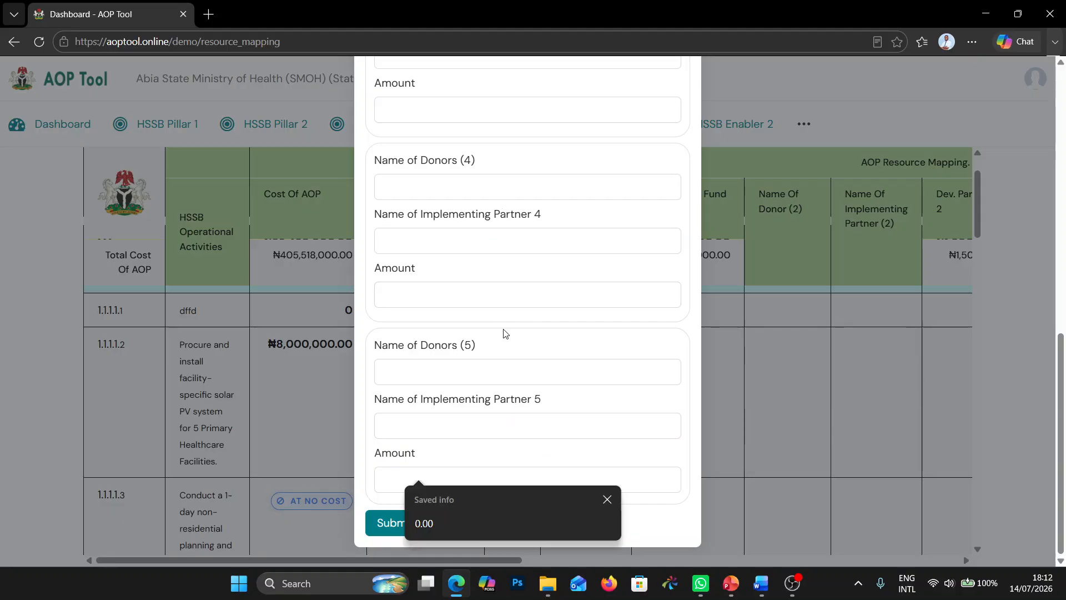
{"action": "left_click", "coordinate": [544, 453]}
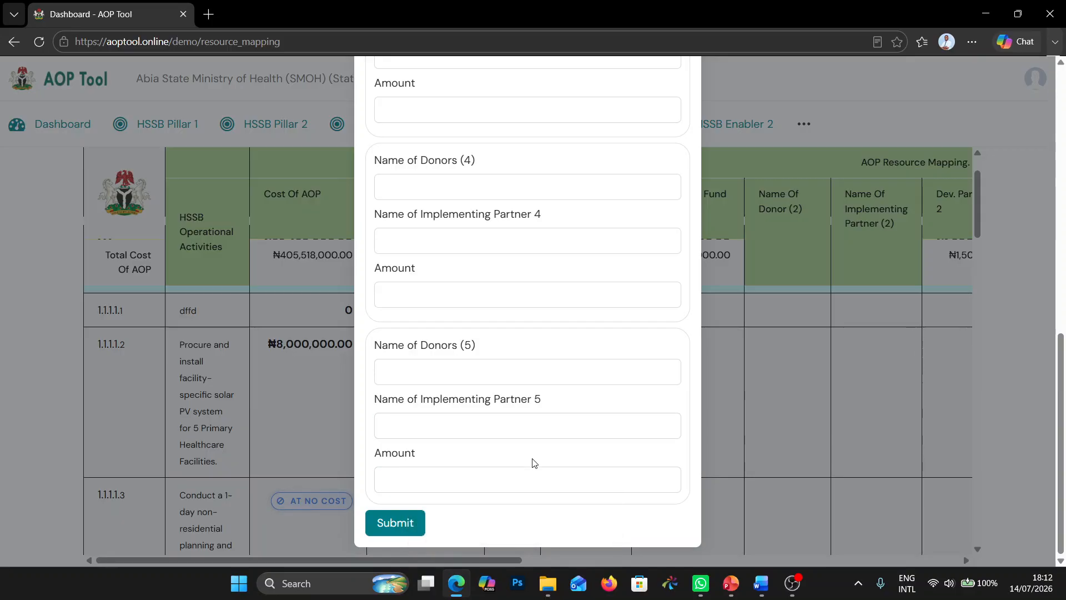
{"action": "left_click", "coordinate": [404, 523]}
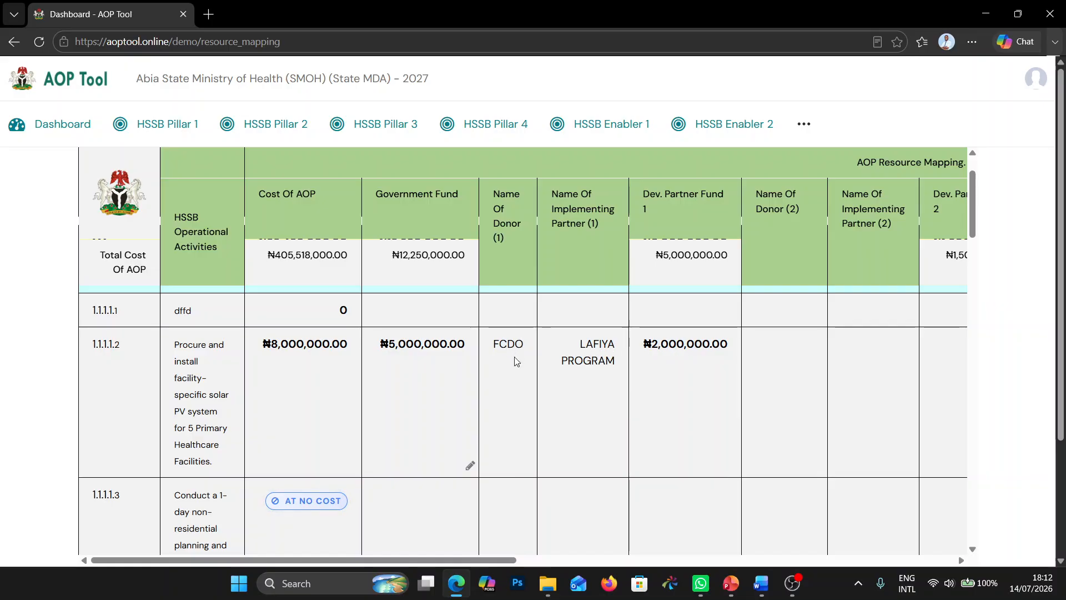
Examine the mapped funds, total development partner fund and funding gap for activity 1.1.1.1.2, plus the activities listed below it.
{"action": "left_click_drag", "start_coordinate": [475, 560], "coordinate": [944, 557]}
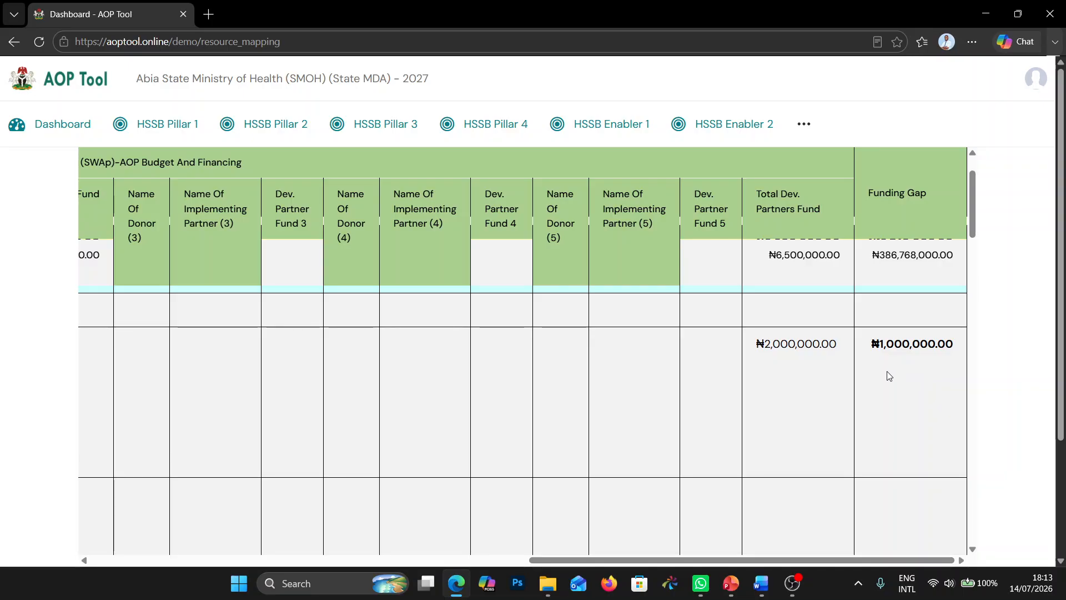
{"action": "left_click_drag", "start_coordinate": [751, 559], "coordinate": [280, 552]}
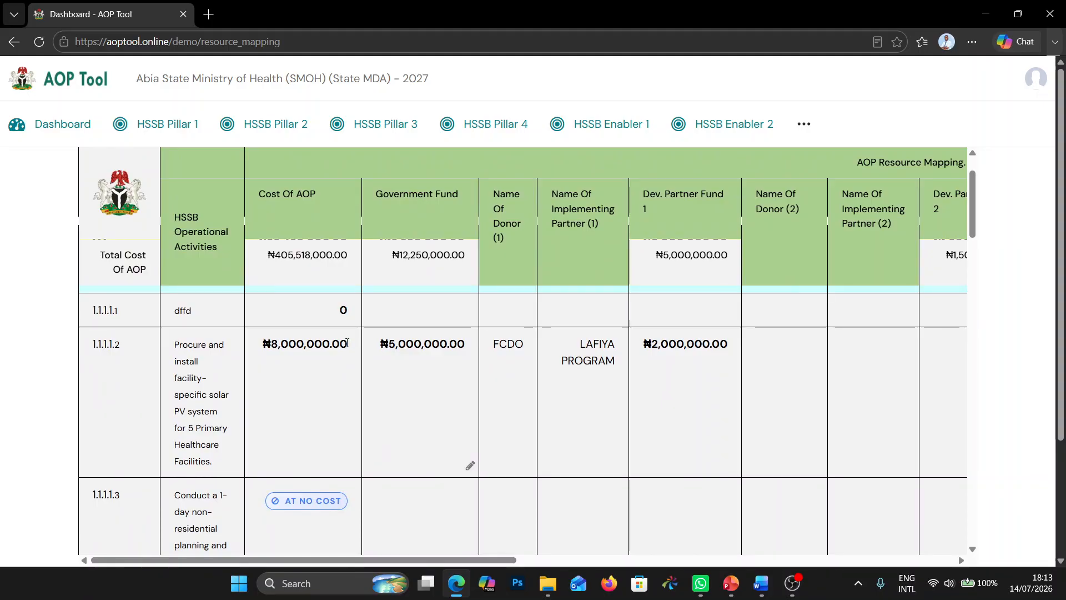
{"action": "scroll", "coordinate": [347, 378], "scroll_direction": "down", "scroll_amount": 1}
{"action": "scroll", "coordinate": [348, 376], "scroll_direction": "down", "scroll_amount": 1}
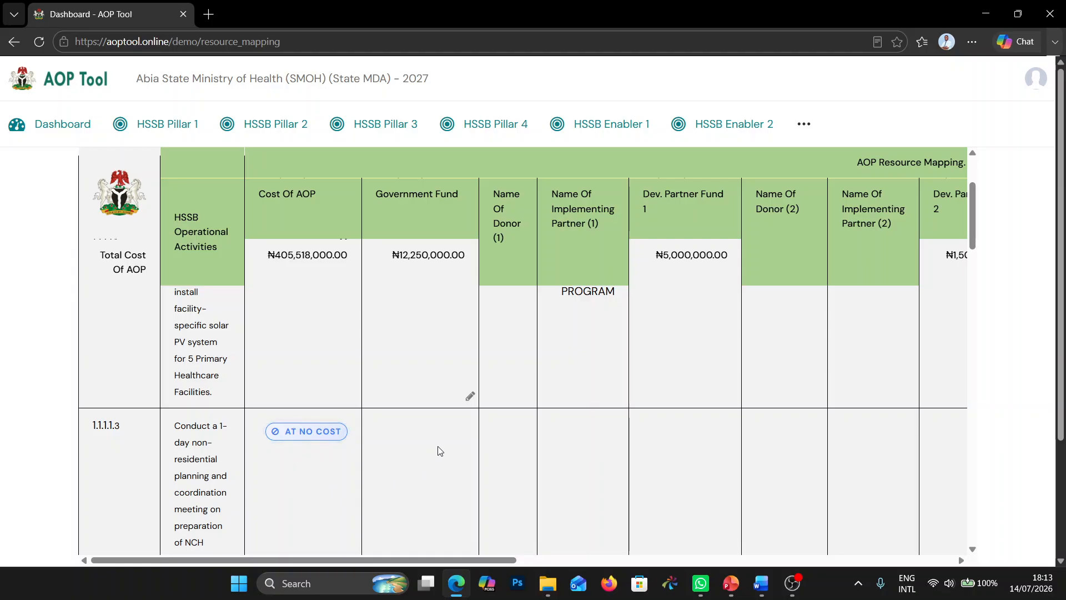
{"action": "scroll", "coordinate": [621, 452], "scroll_direction": "down", "scroll_amount": 1}
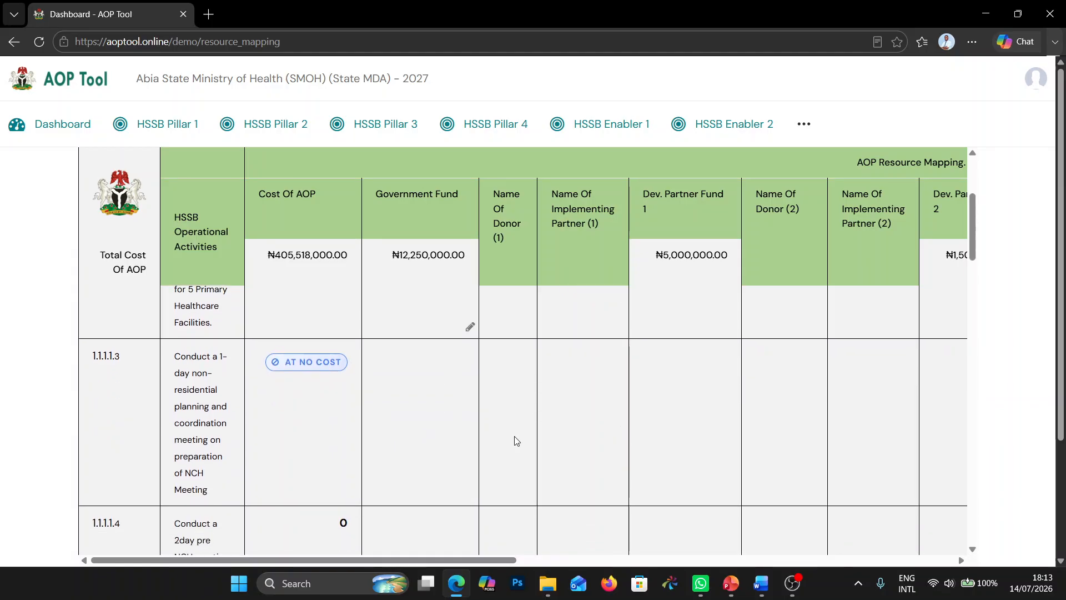
{"action": "scroll", "coordinate": [529, 424], "scroll_direction": "up", "scroll_amount": 2}
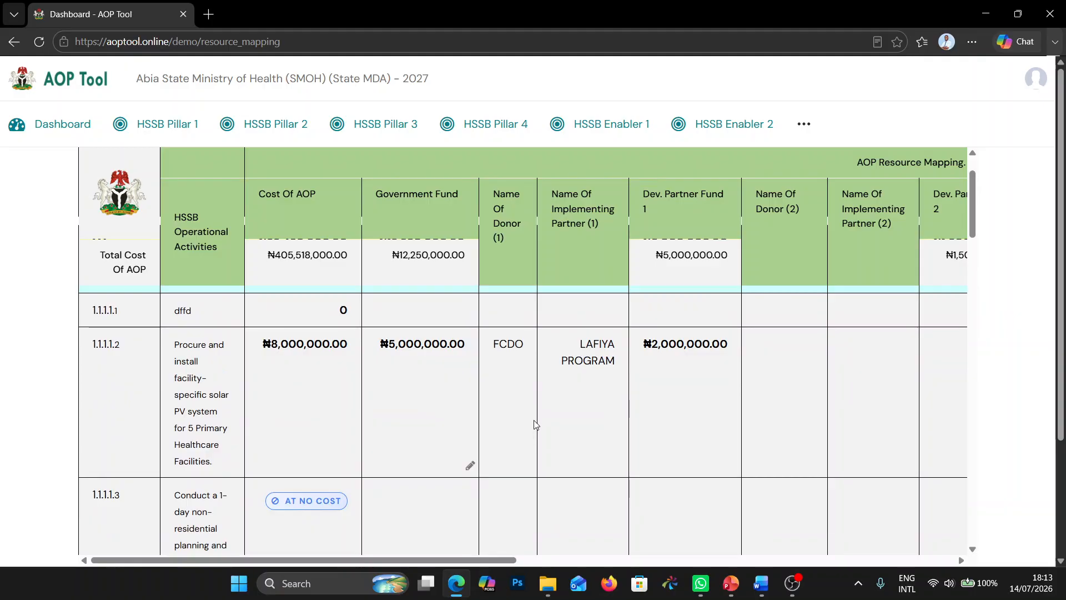